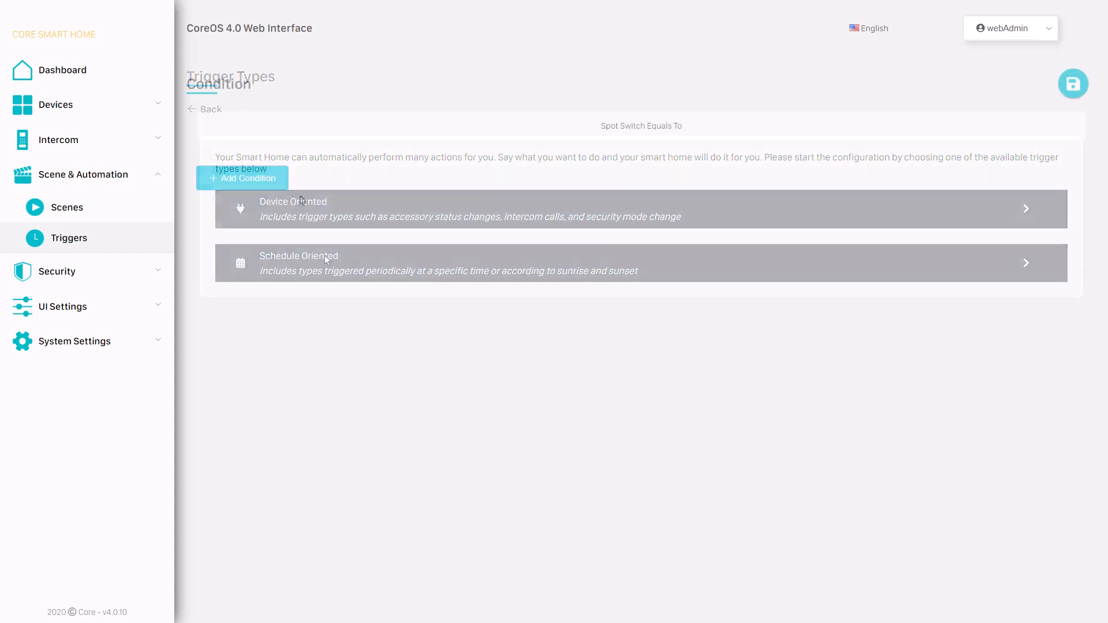
- Examine the condition categories, the hourly, weekly, monthly and one-time schedule options, and the methods available for trigger actions
click(240, 182)
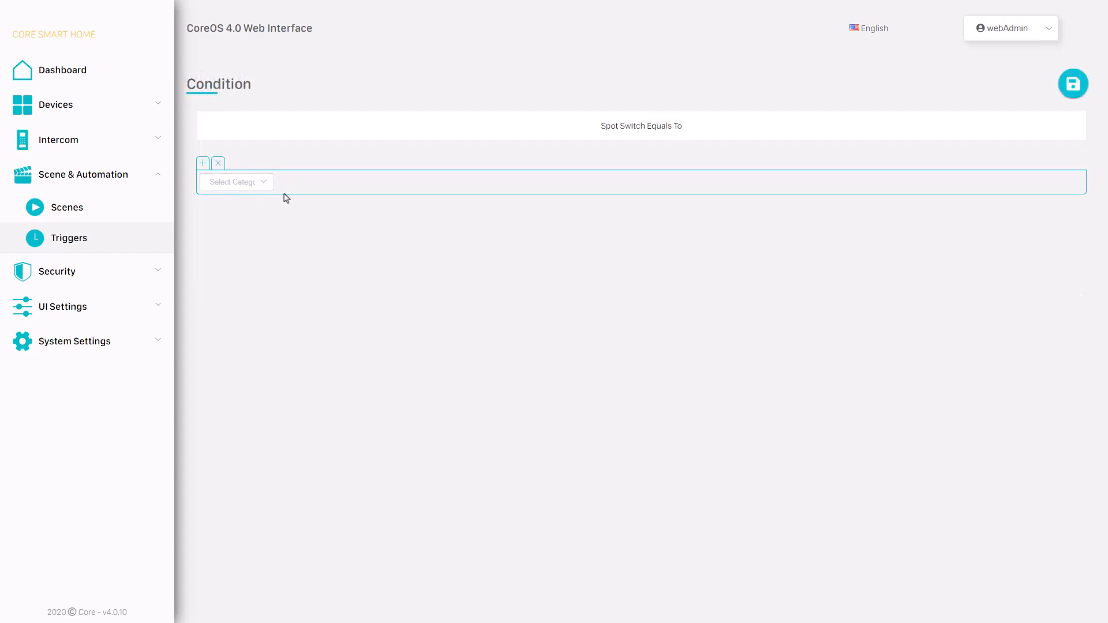
click(260, 181)
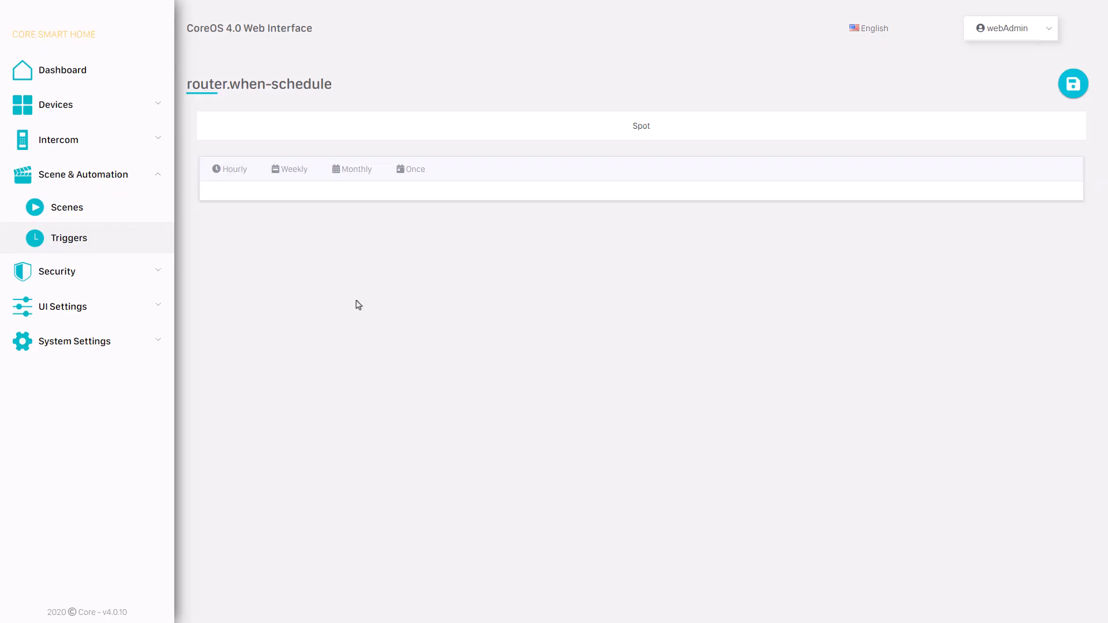
click(230, 175)
click(296, 123)
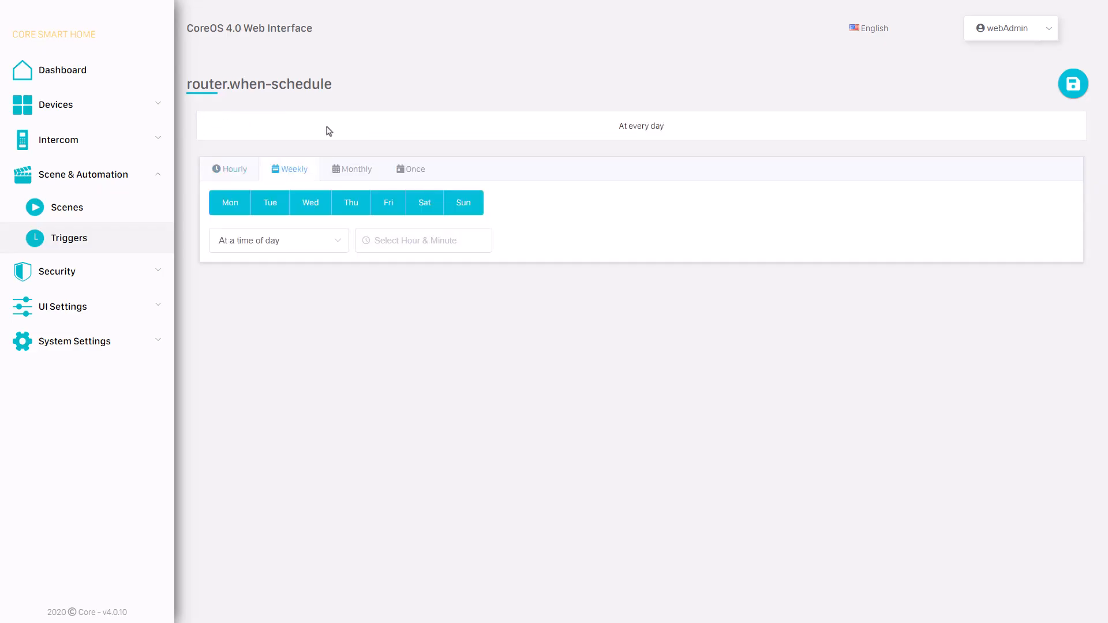
click(359, 172)
click(411, 170)
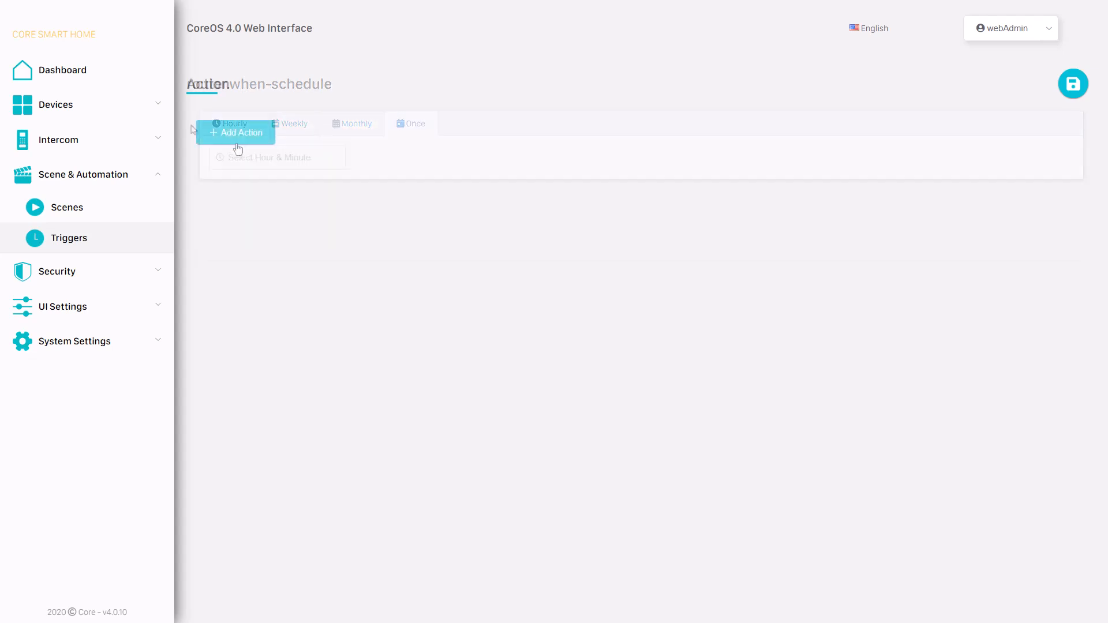
click(247, 139)
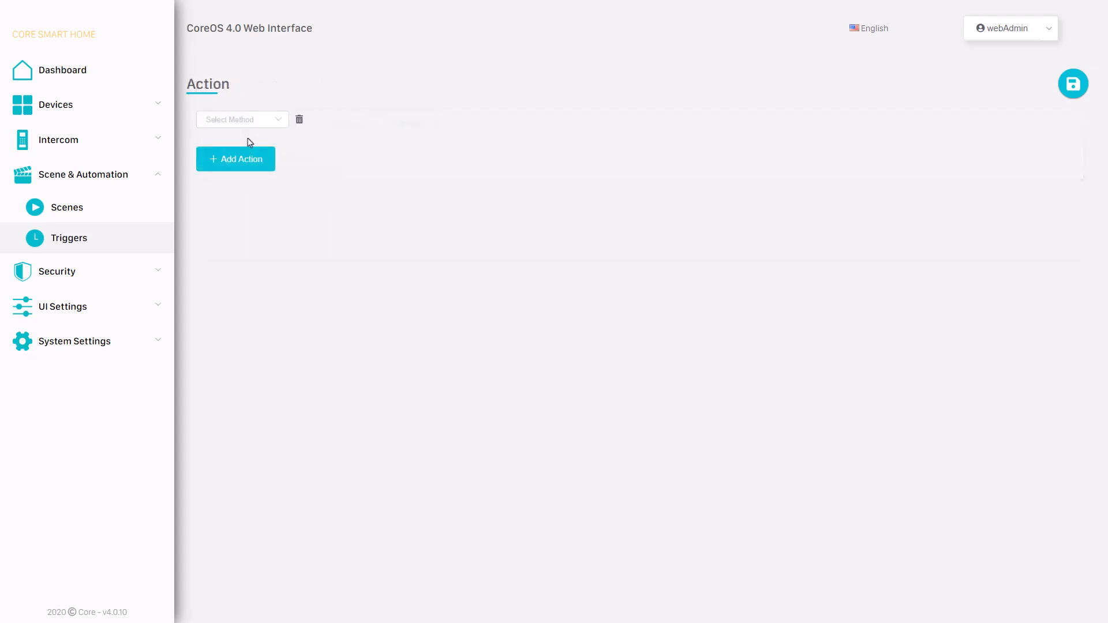
click(274, 120)
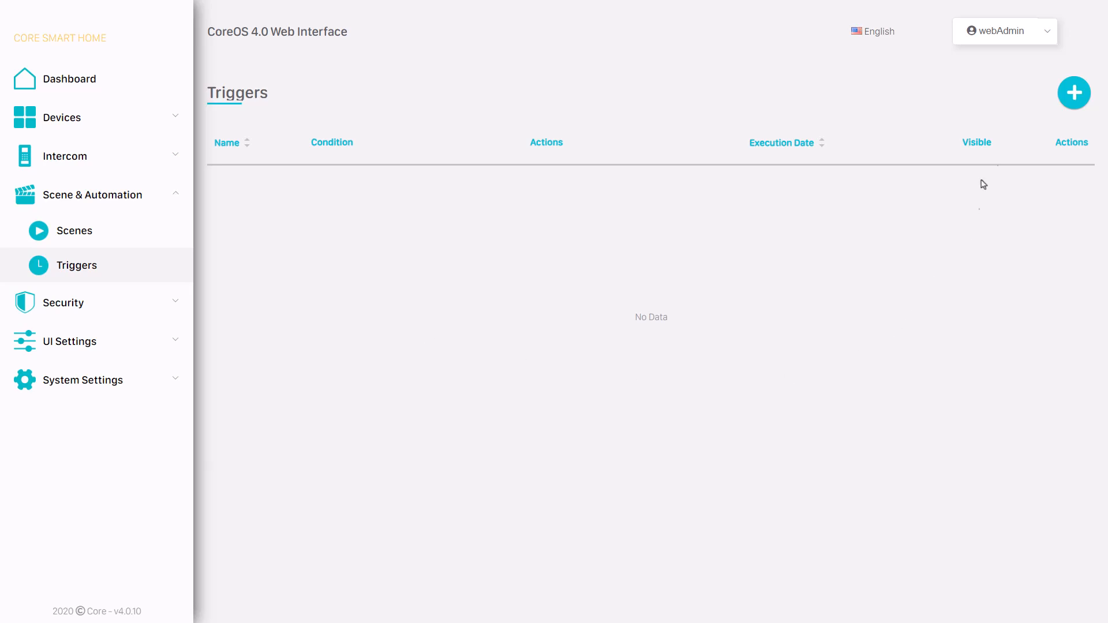
- Create a new trigger named "Garden Light On"
click(1076, 95)
click(262, 211)
text(Garden Light On)
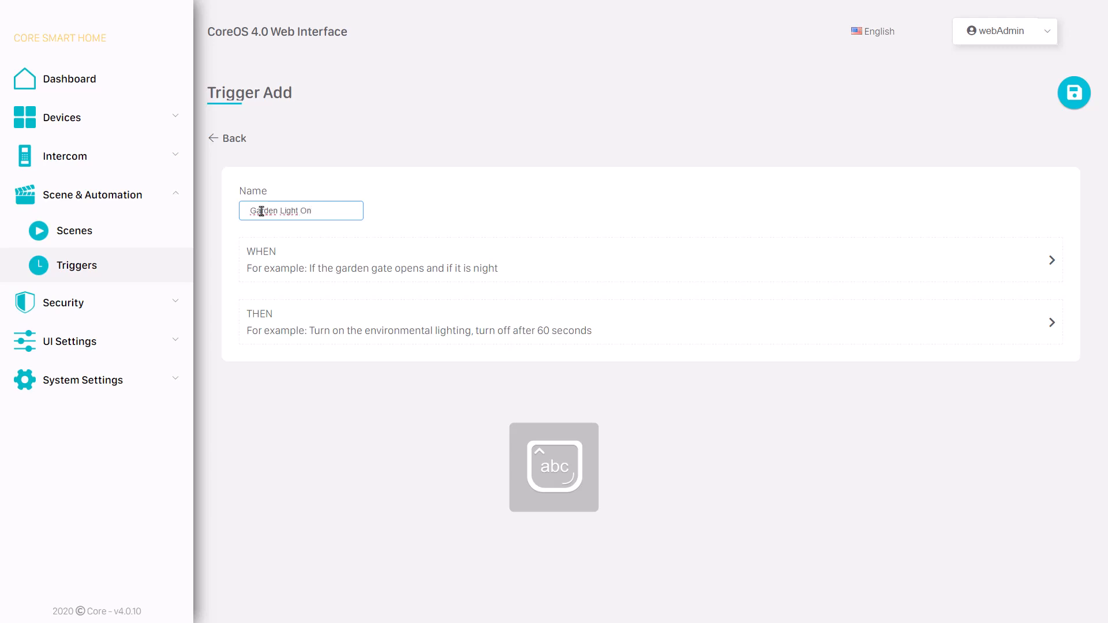
- Give the trigger a device-oriented WHEN condition group with two condition rows joined by OR
click(392, 265)
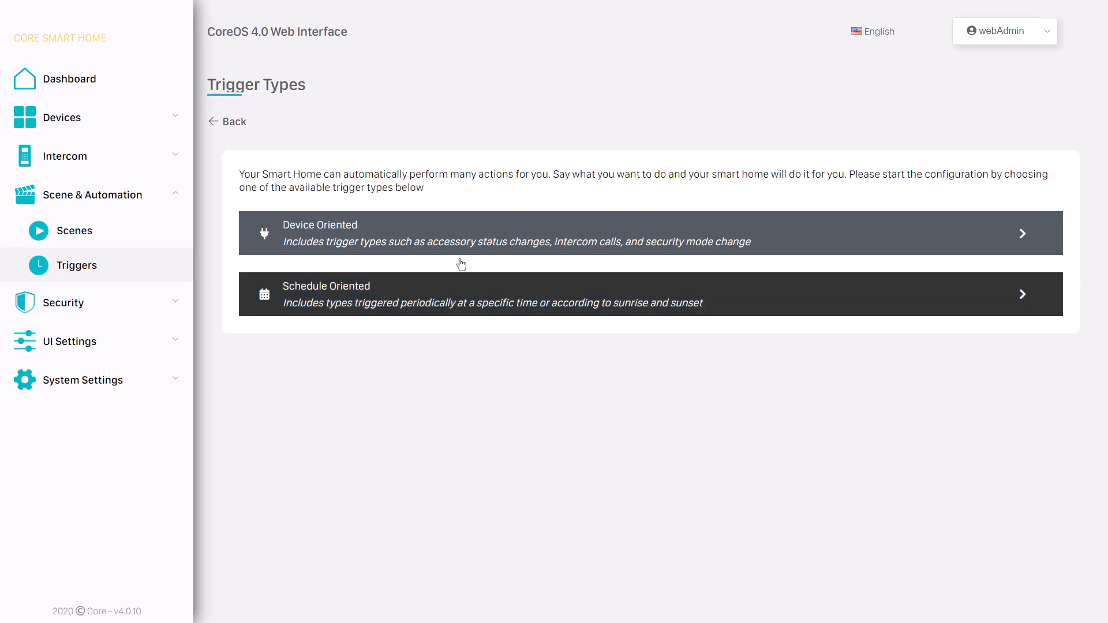
click(392, 234)
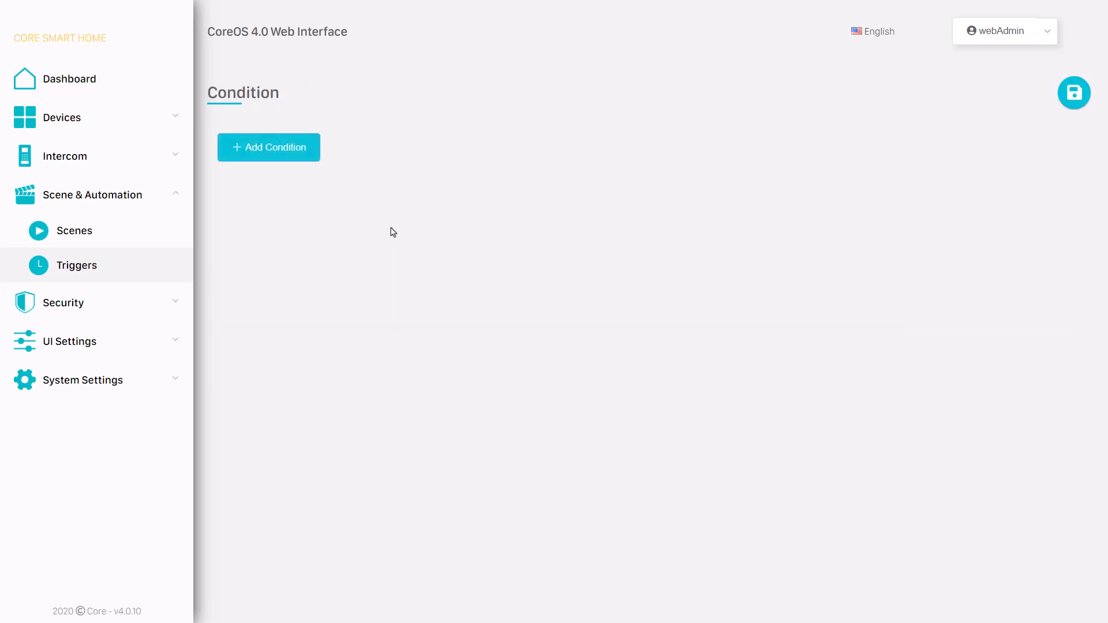
click(308, 147)
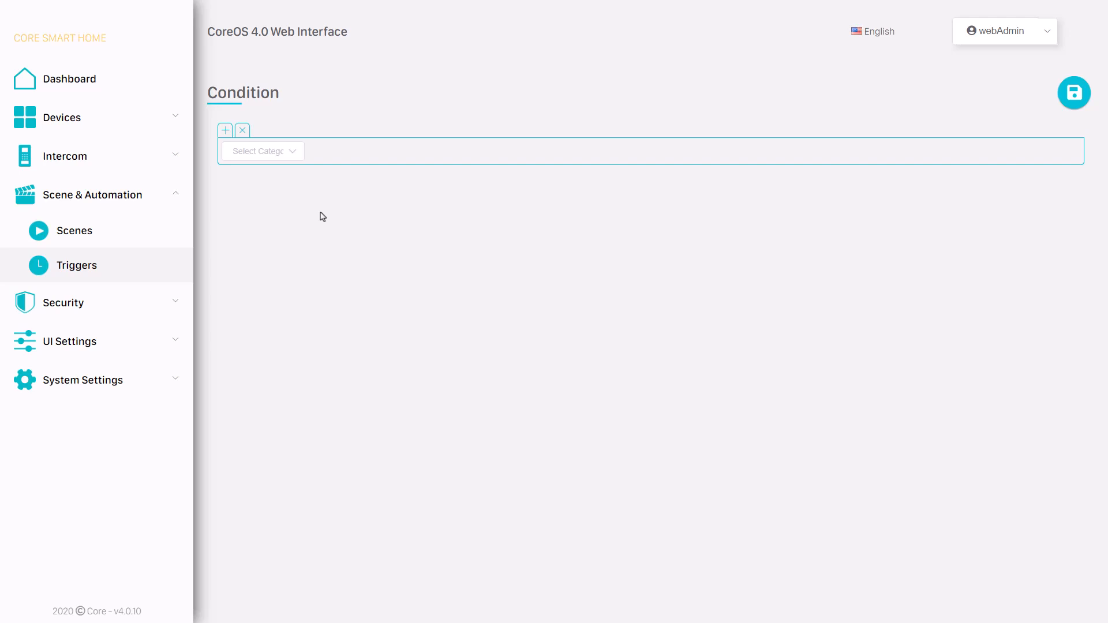
click(225, 130)
click(247, 129)
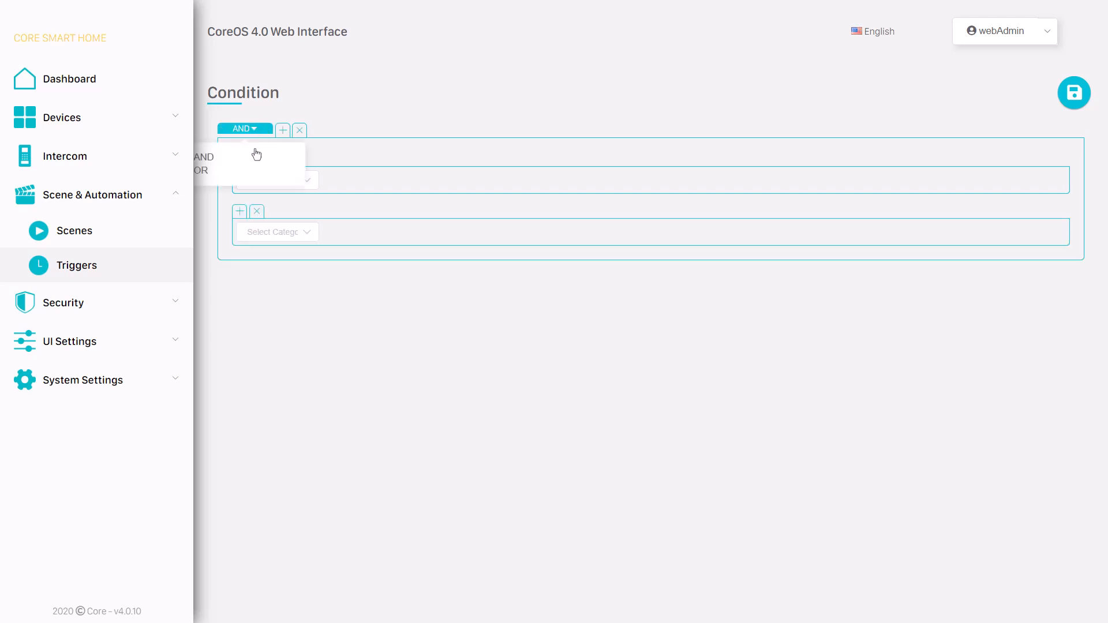
click(255, 149)
- Define the first condition as the Spot accessory's Switch Equals To On
click(277, 231)
click(272, 263)
click(355, 230)
scroll(379, 333, down, 3)
click(444, 231)
click(439, 264)
click(525, 230)
click(533, 263)
click(609, 231)
click(604, 264)
- Define the second condition as Security Mode Equals To Armed Away and save the condition group
click(277, 283)
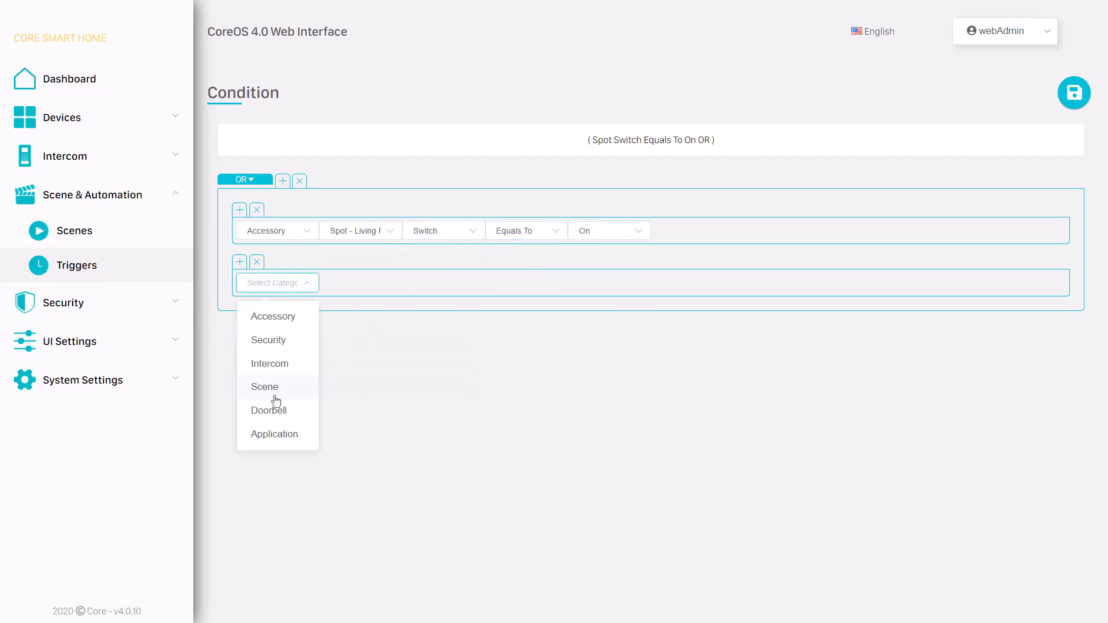
click(269, 341)
click(527, 283)
click(544, 359)
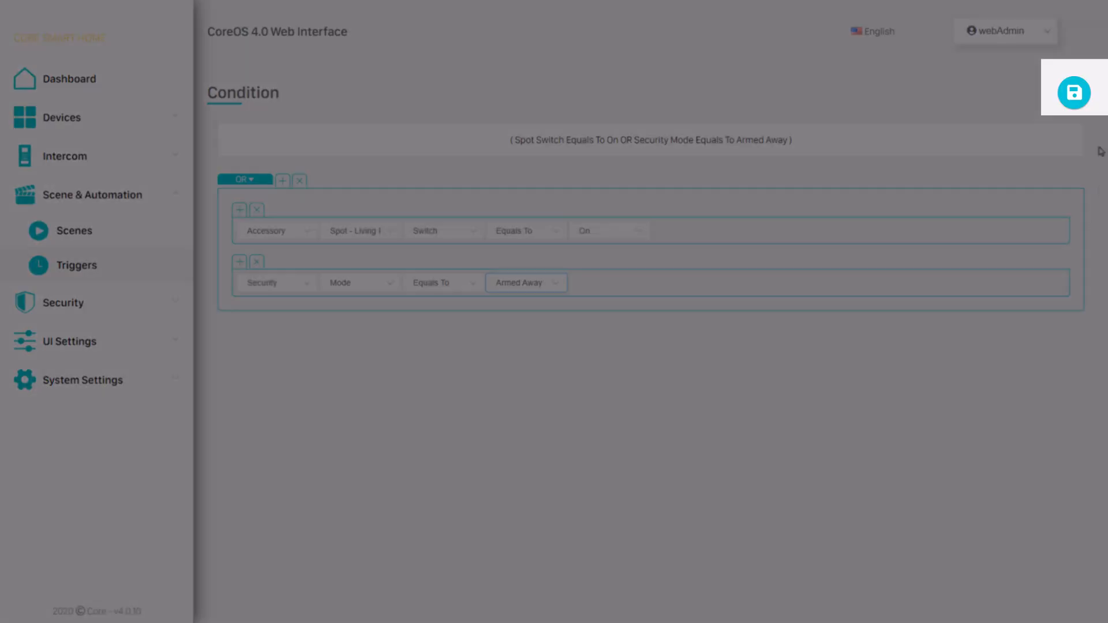
click(1075, 97)
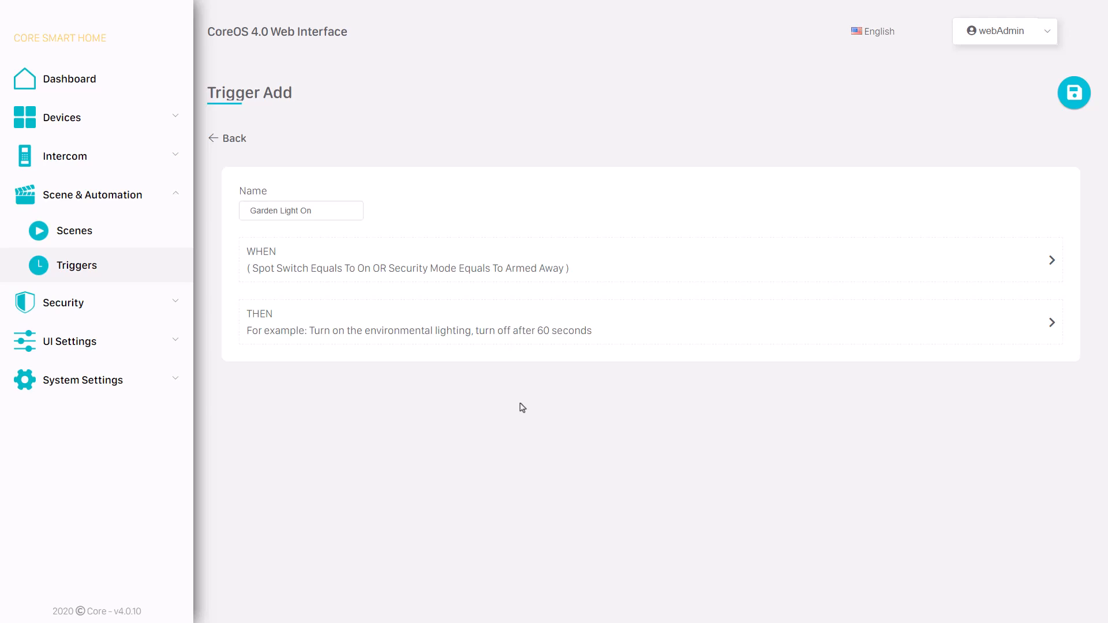
- Add a THEN action of type Add Delay with a delay of 3 s
click(472, 324)
click(259, 144)
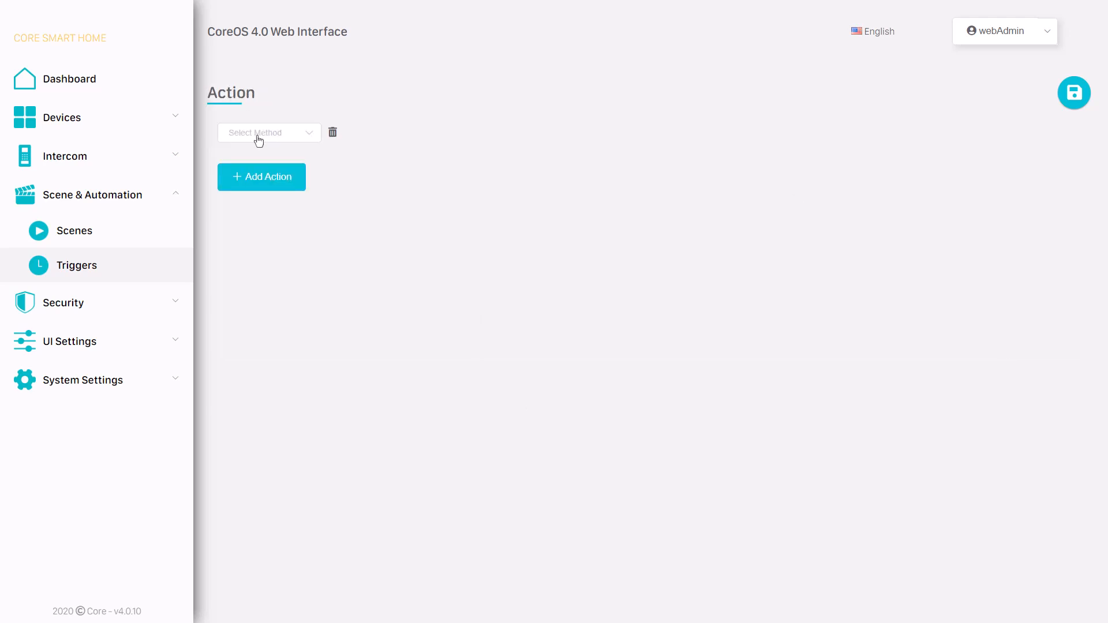
click(306, 137)
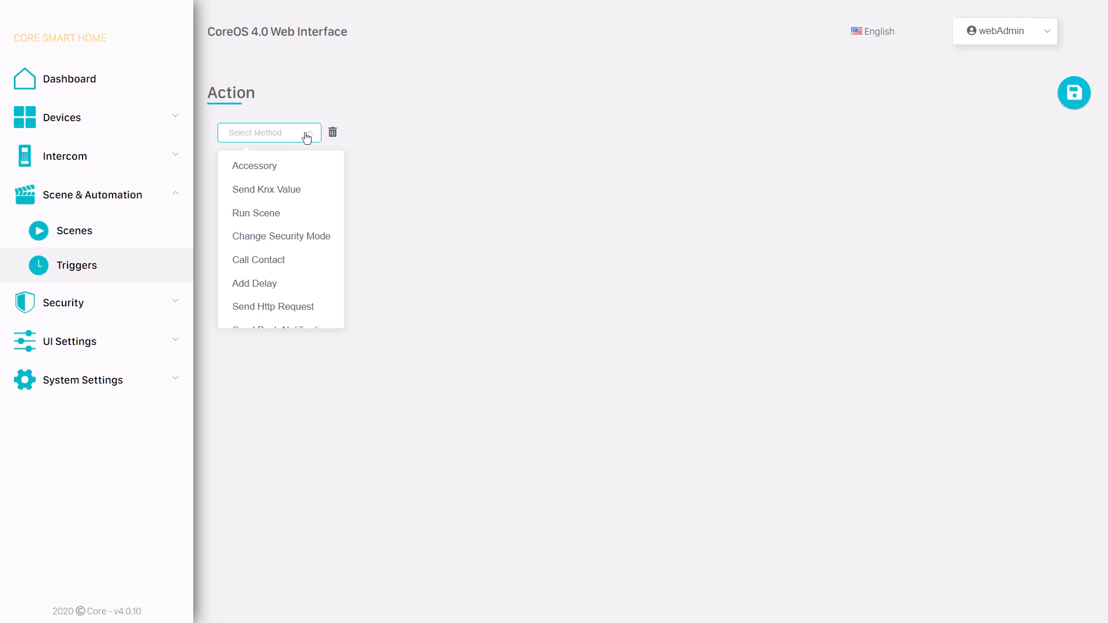
click(280, 282)
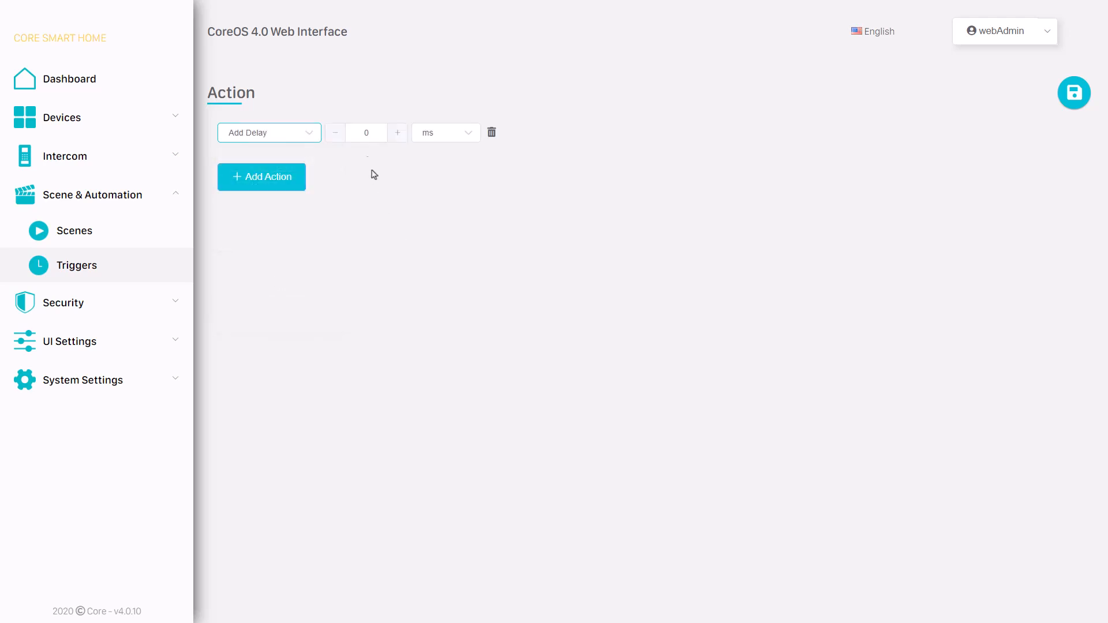
double_click(364, 132)
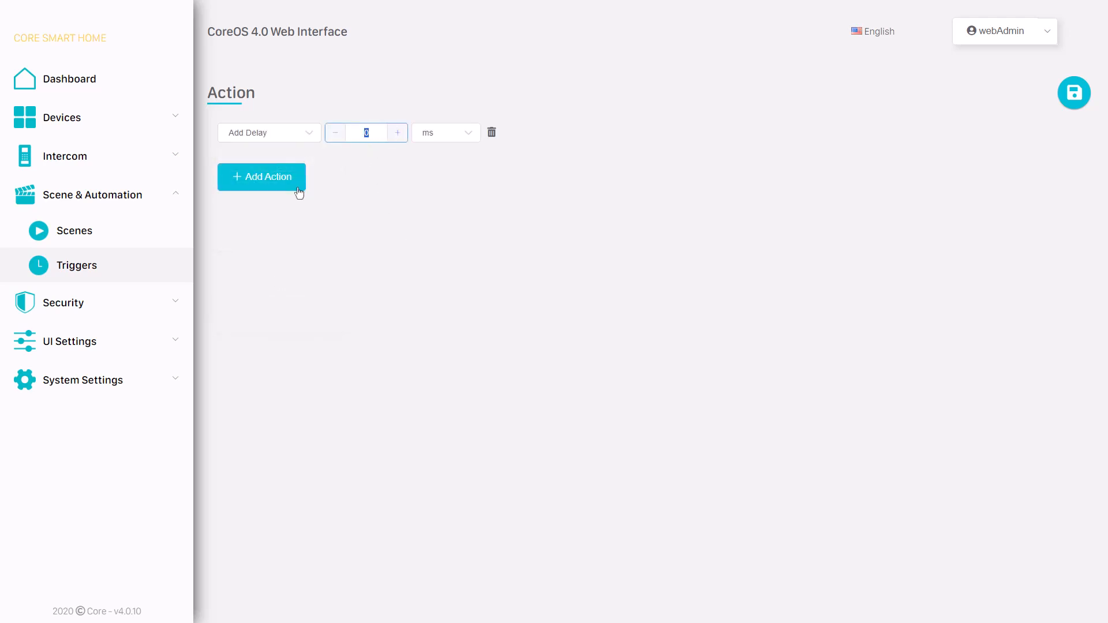
text(3)
click(466, 137)
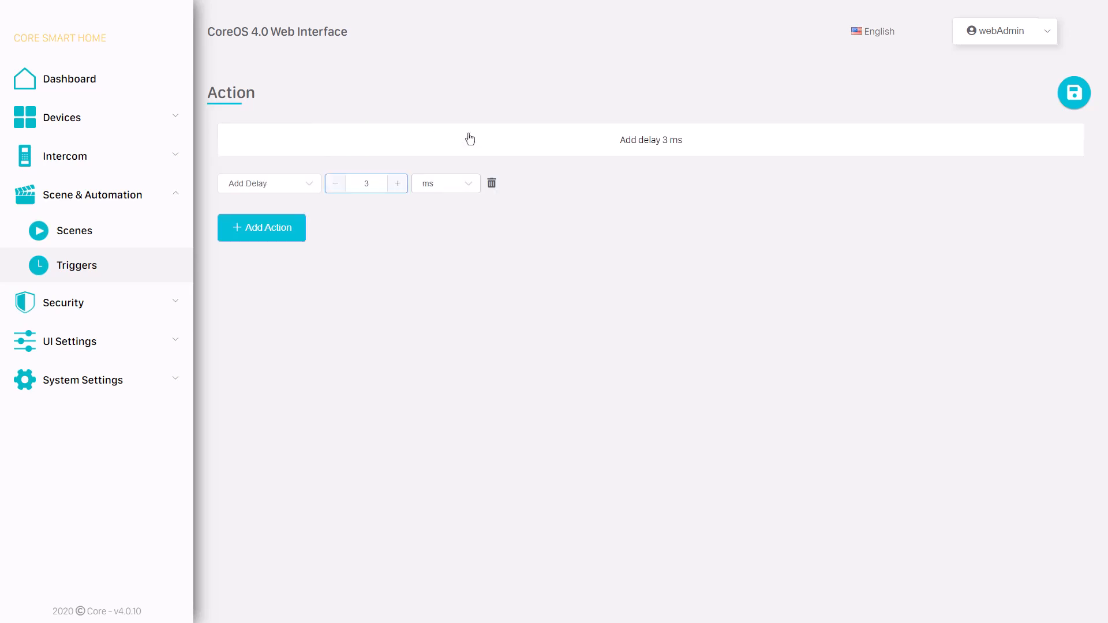
click(454, 182)
click(450, 233)
- Add a second action that runs the Vacation scene and save the action list
click(285, 229)
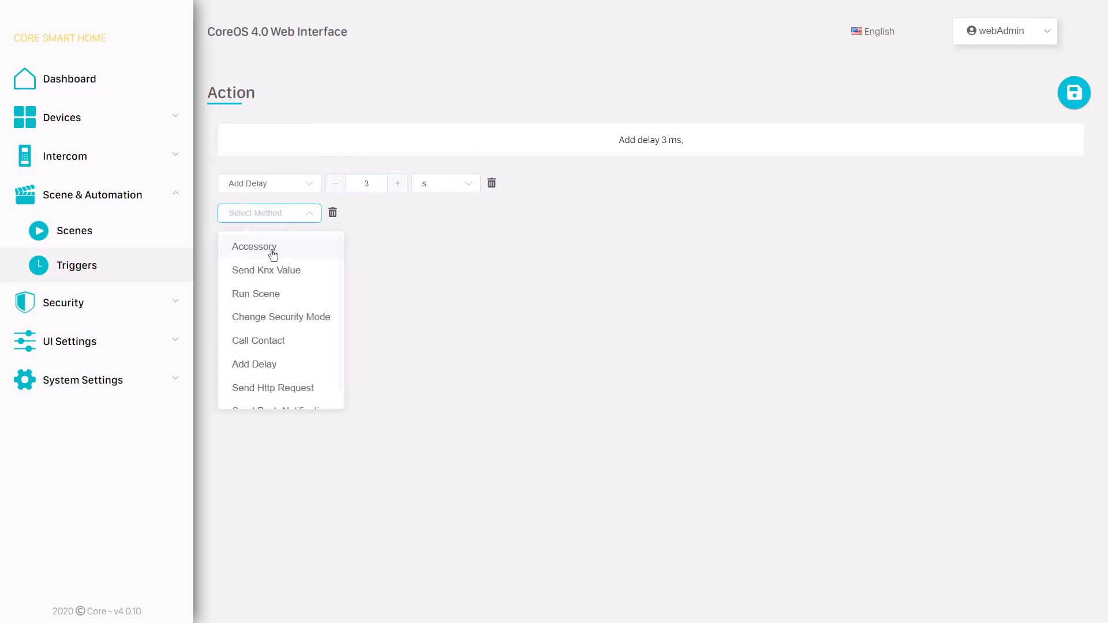
click(282, 297)
click(367, 214)
click(367, 244)
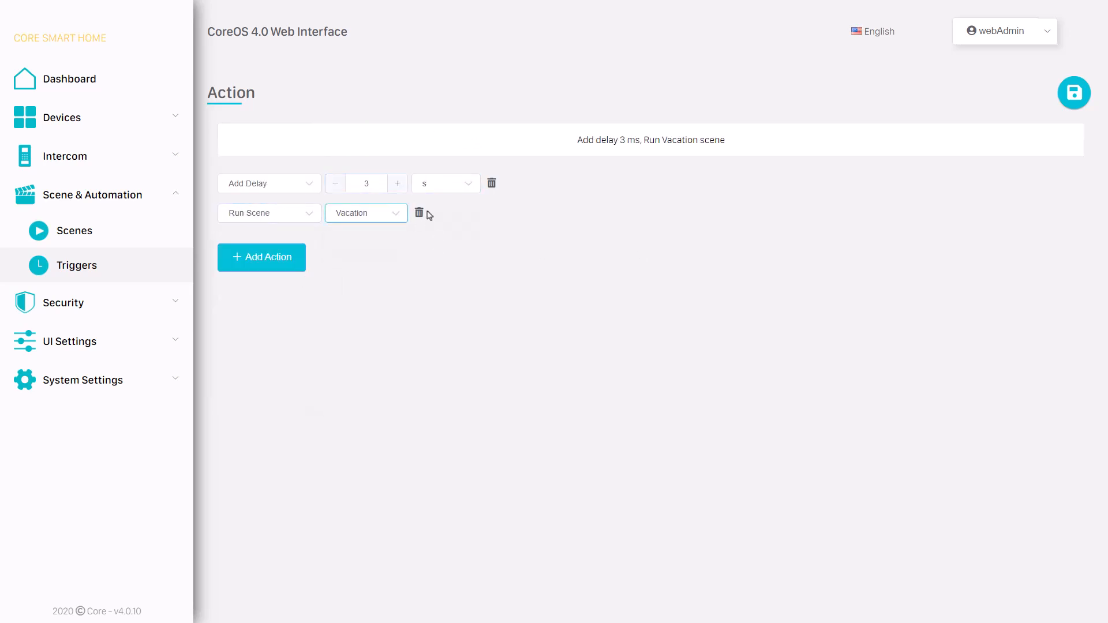
click(1076, 93)
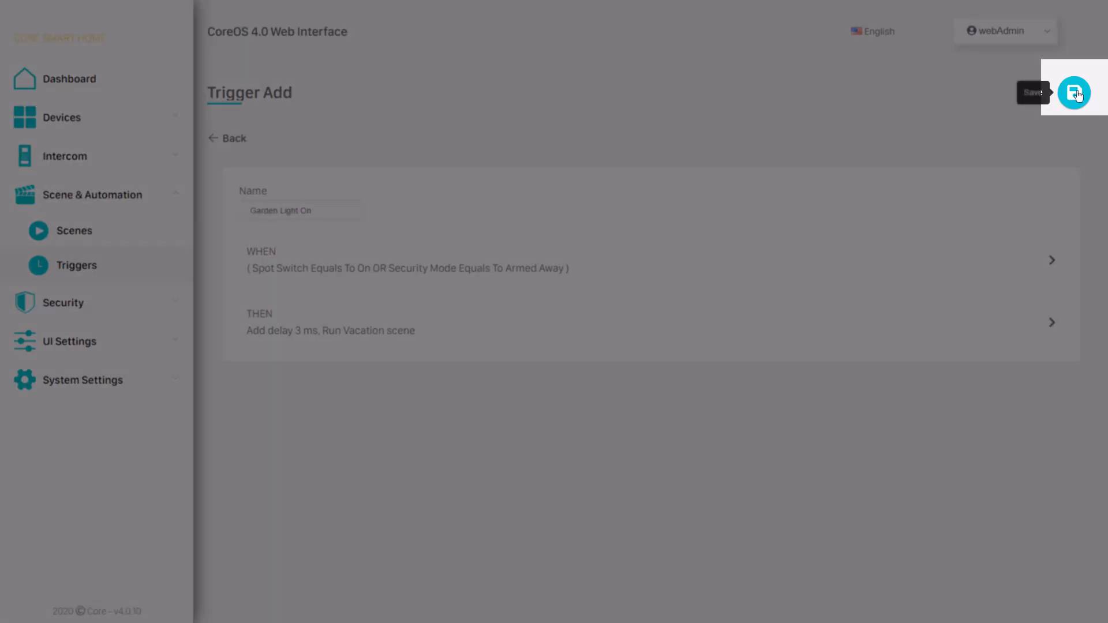
- Save the Garden Light On trigger and toggle its visibility in the trigger list
click(1075, 93)
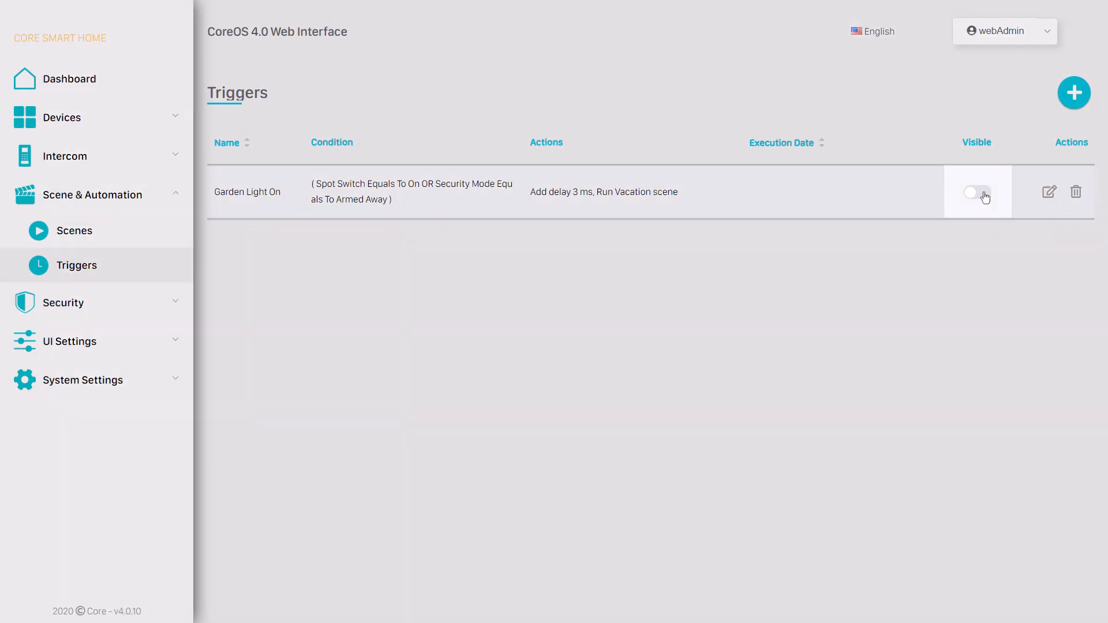
click(978, 192)
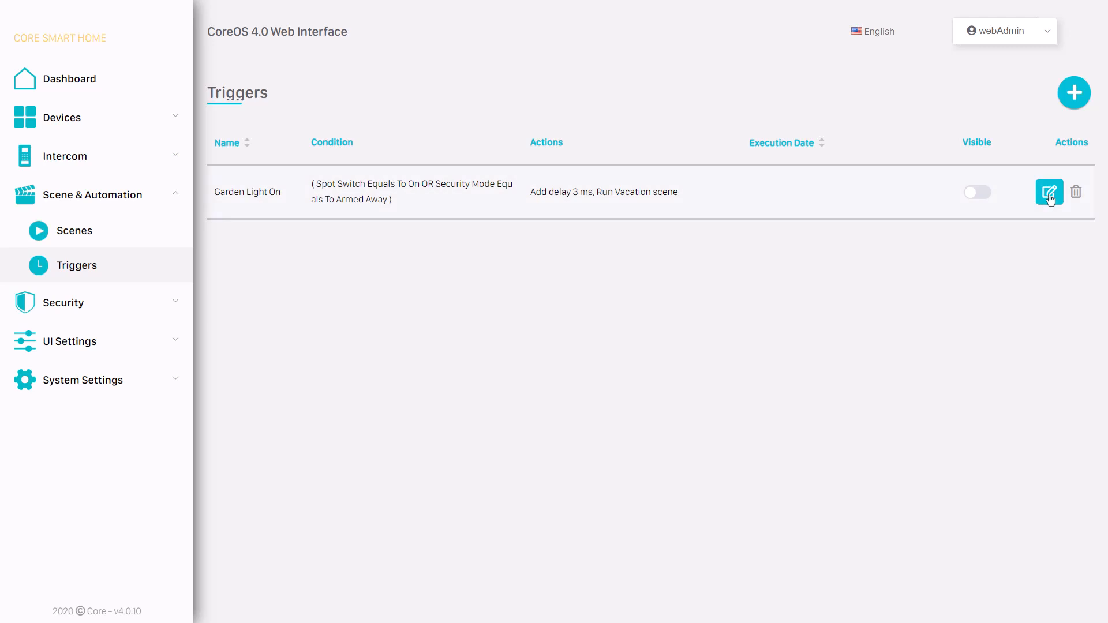
- Edit the Garden Light On trigger so the Spot switch condition equals Off, and save the condition and the trigger
click(1049, 192)
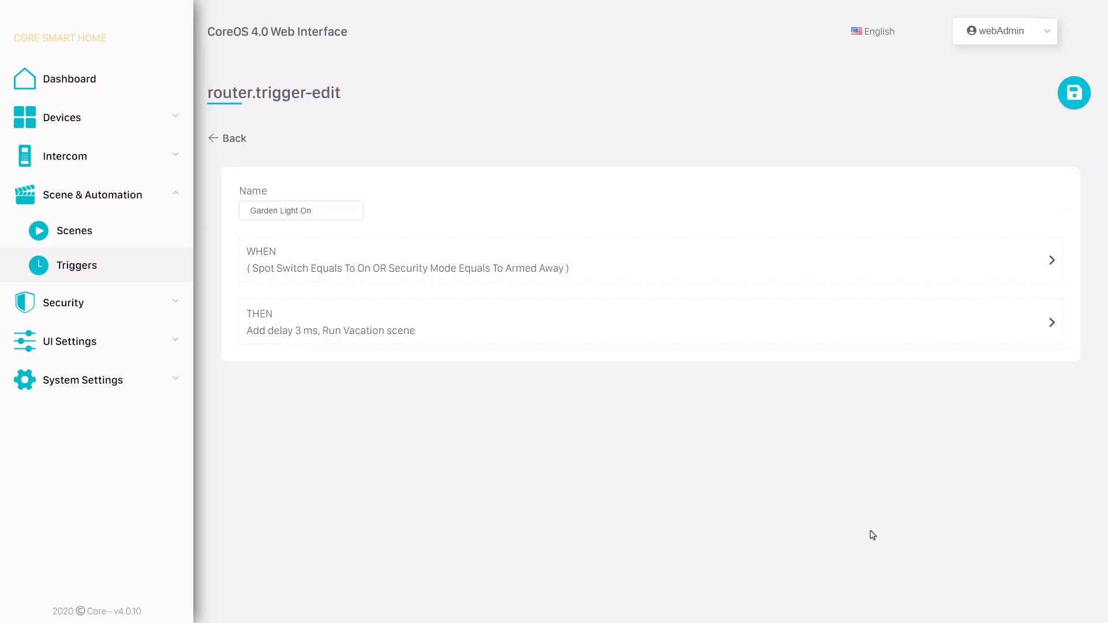
click(1042, 265)
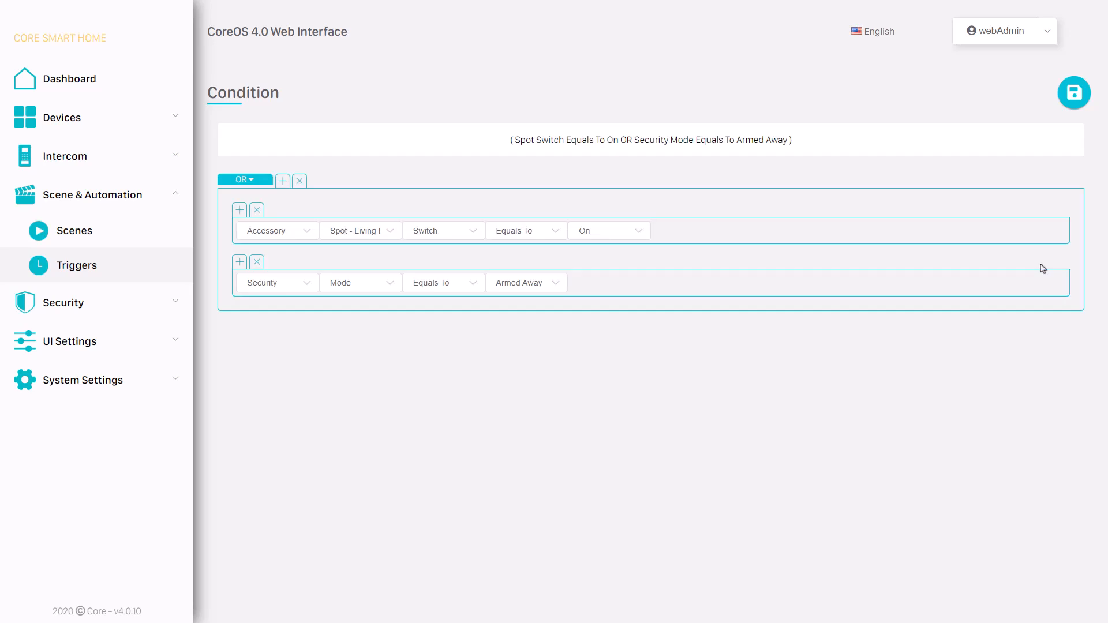
click(606, 239)
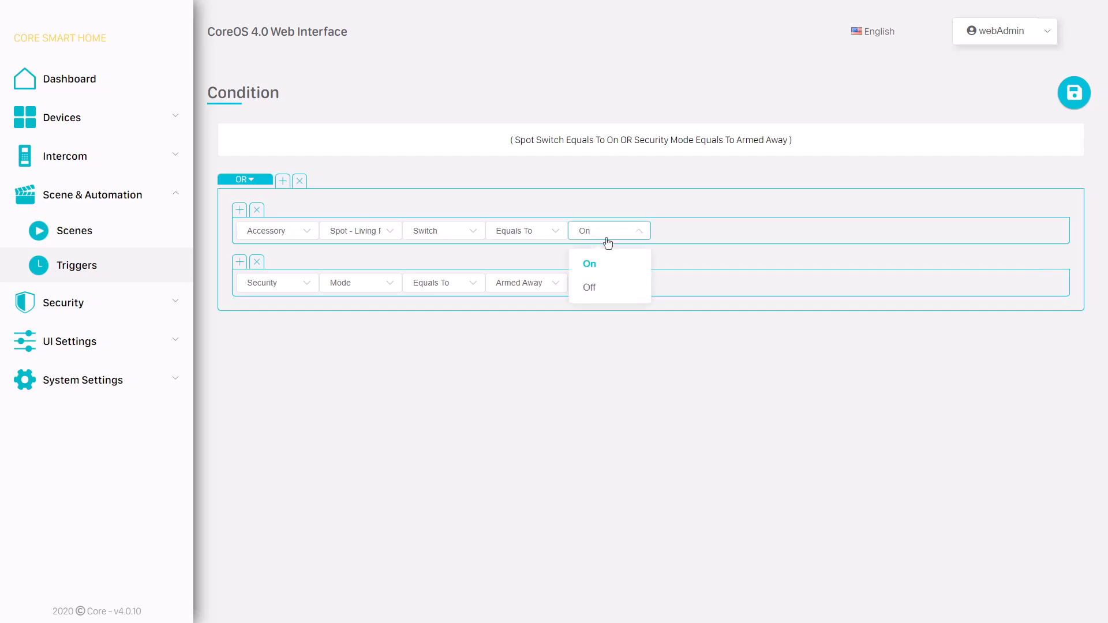
click(614, 295)
click(1074, 99)
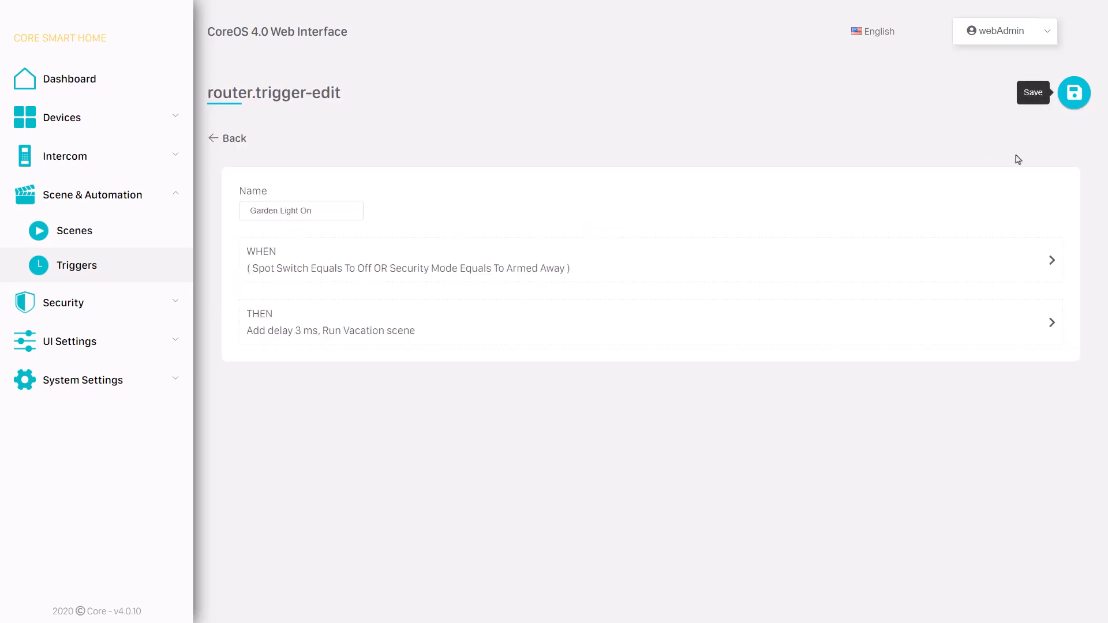
click(1076, 103)
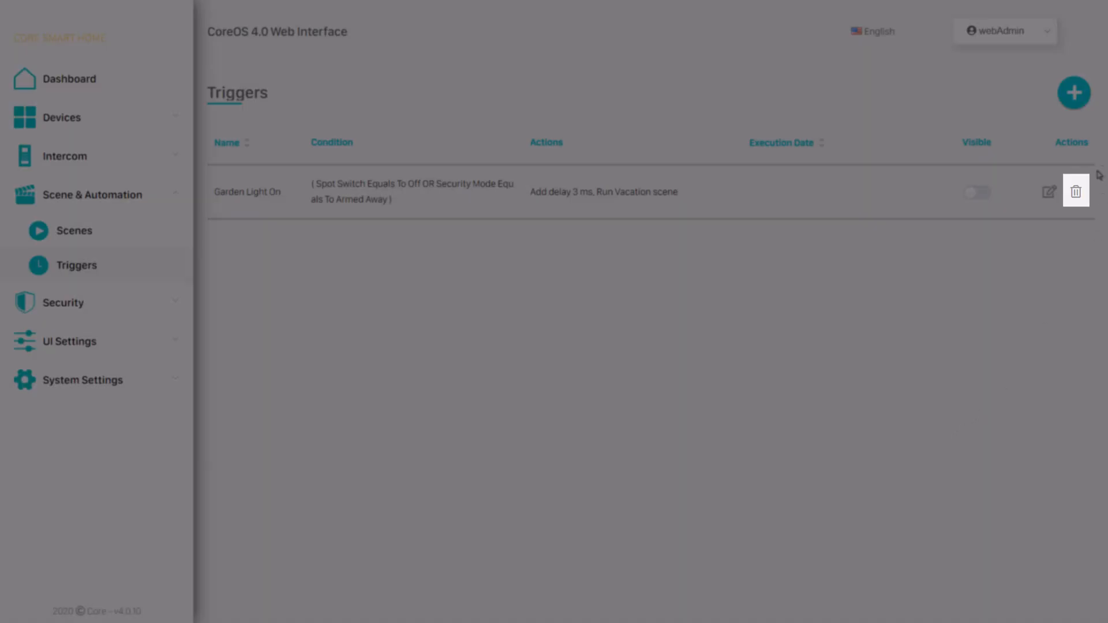
- Delete the Garden Light On trigger from the list and confirm the deletion
click(1076, 193)
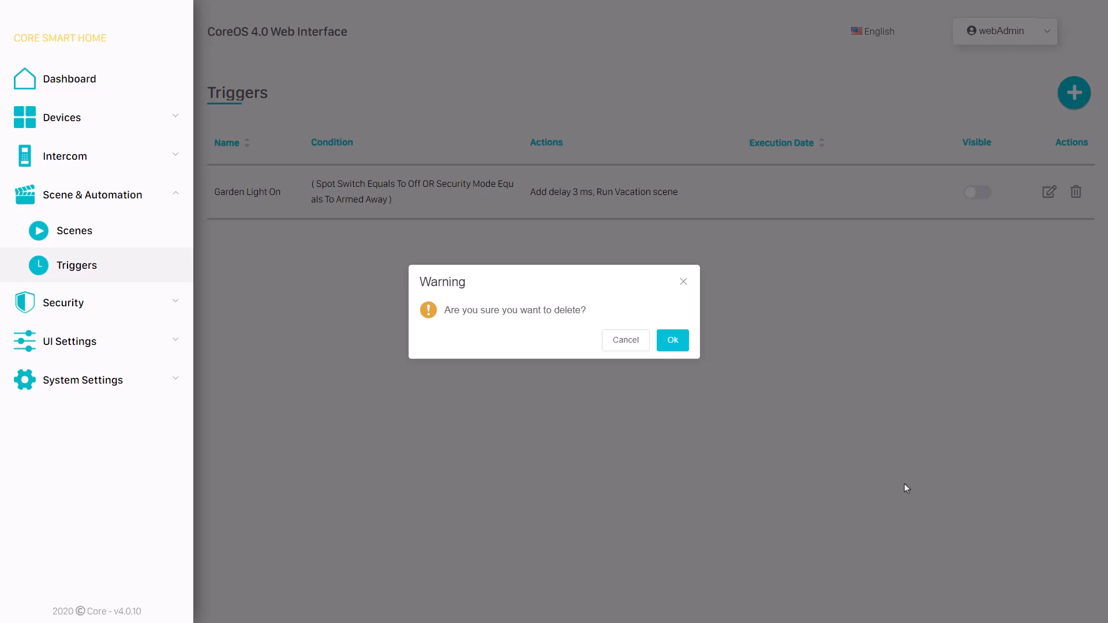
click(671, 344)
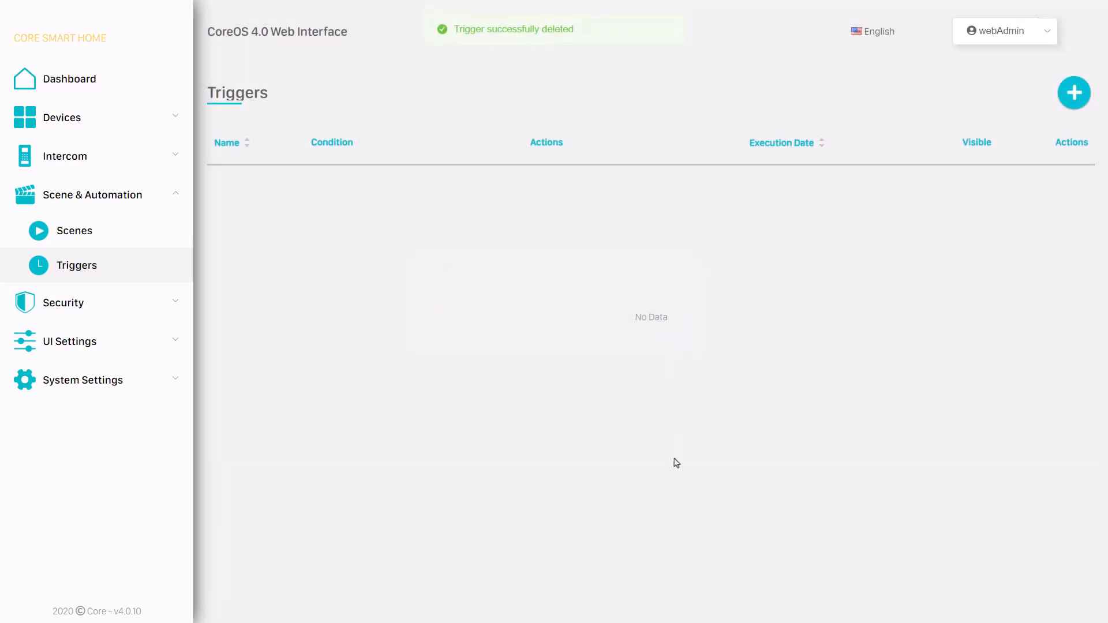